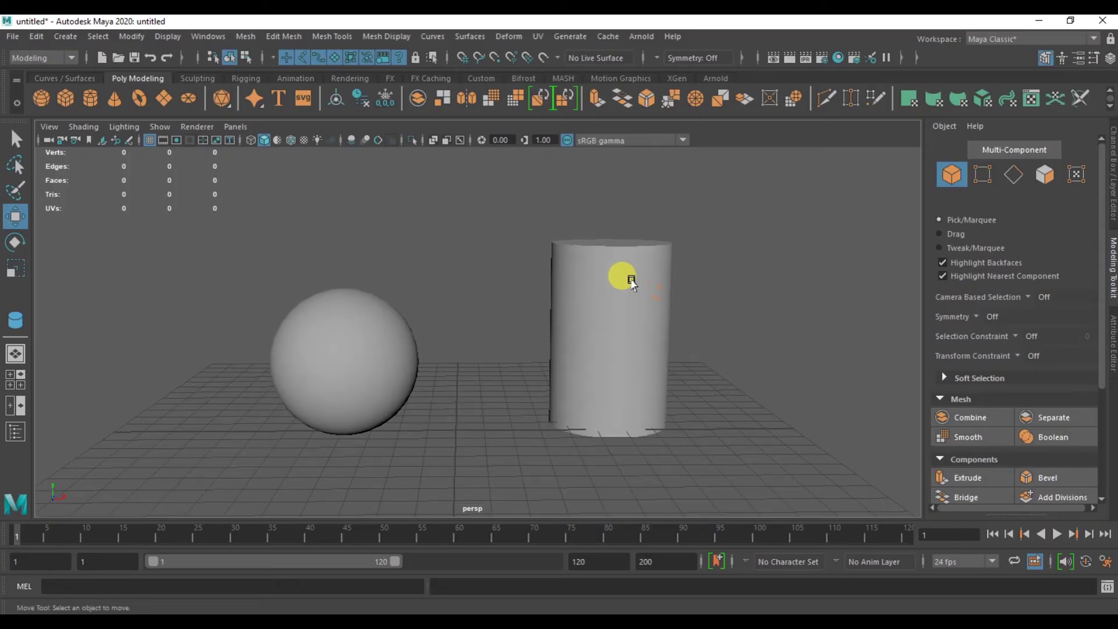
- Orbit and zoom the view to frame the sphere and cylinder
left_click_drag(632, 282, 621, 287, "alt")
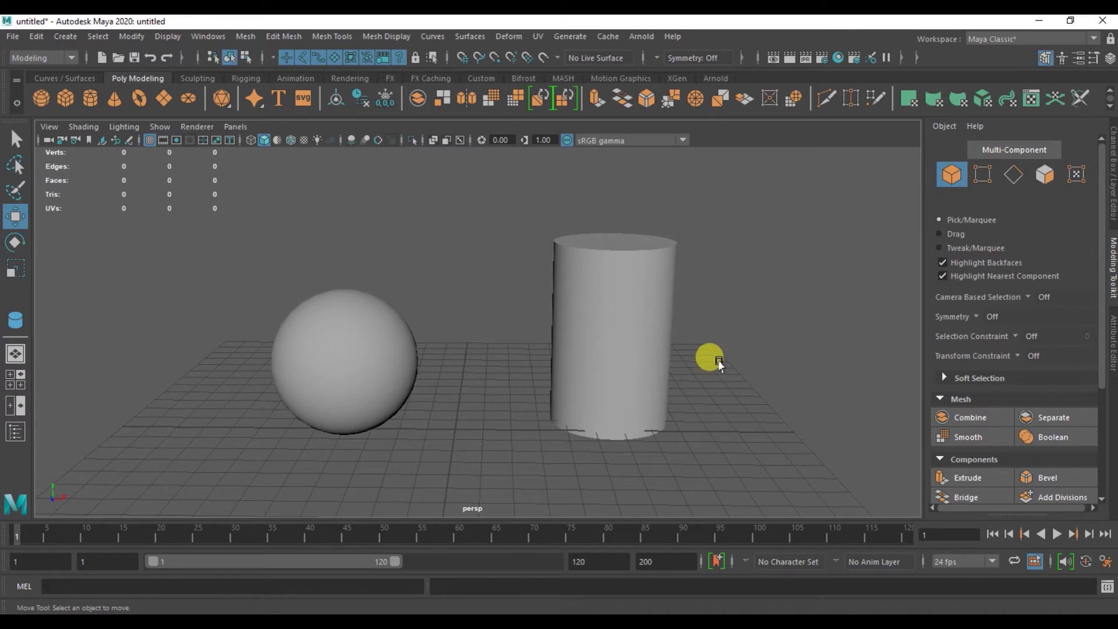
left_click_drag(704, 353, 696, 357, "alt")
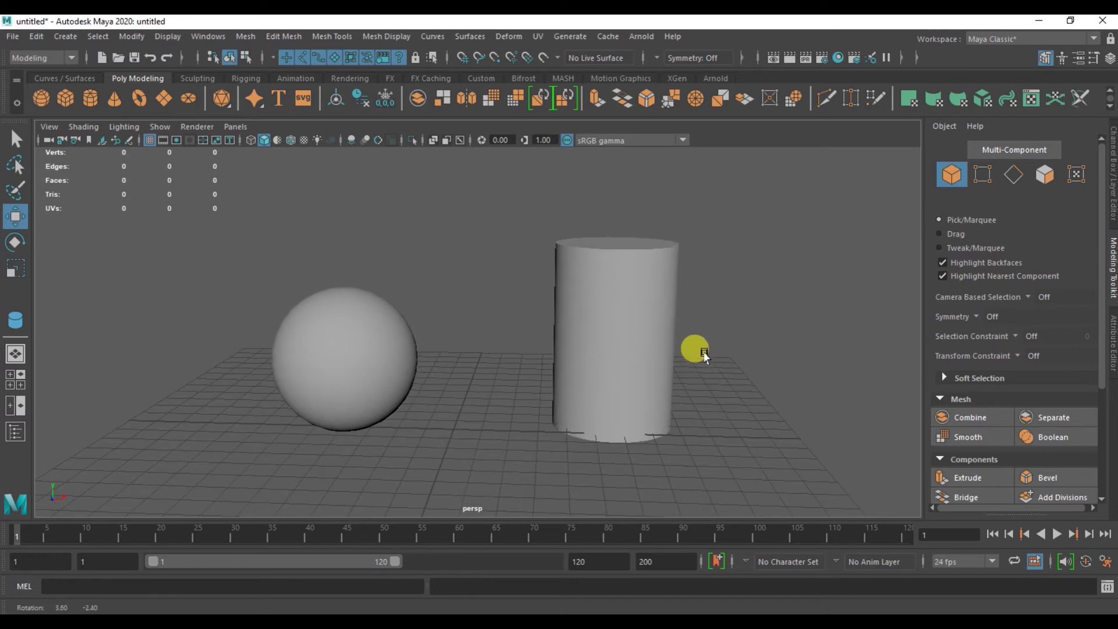
right_click_drag(728, 357, 724, 357, "alt")
scroll(723, 356, "down", 1)
scroll(724, 358, "down", 1)
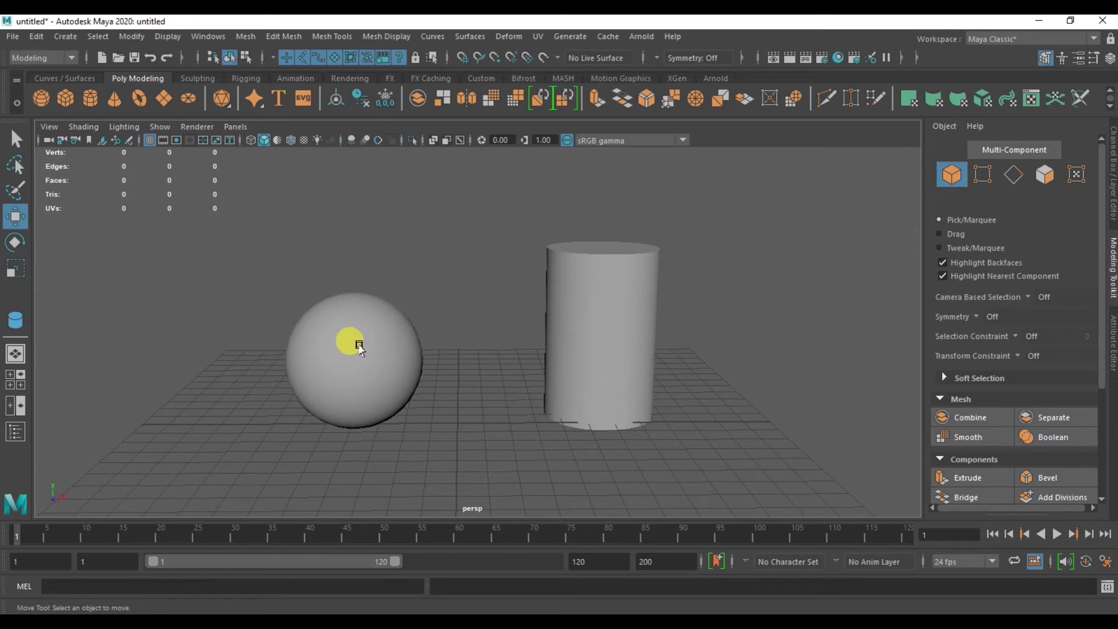
left_click_drag(352, 342, 357, 346, "alt")
mouse_move(347, 337)
middle_mouse_down("alt")
mouse_move(388, 338)
mouse_move(382, 367)
mouse_move(425, 337)
middle_mouse_up("alt")
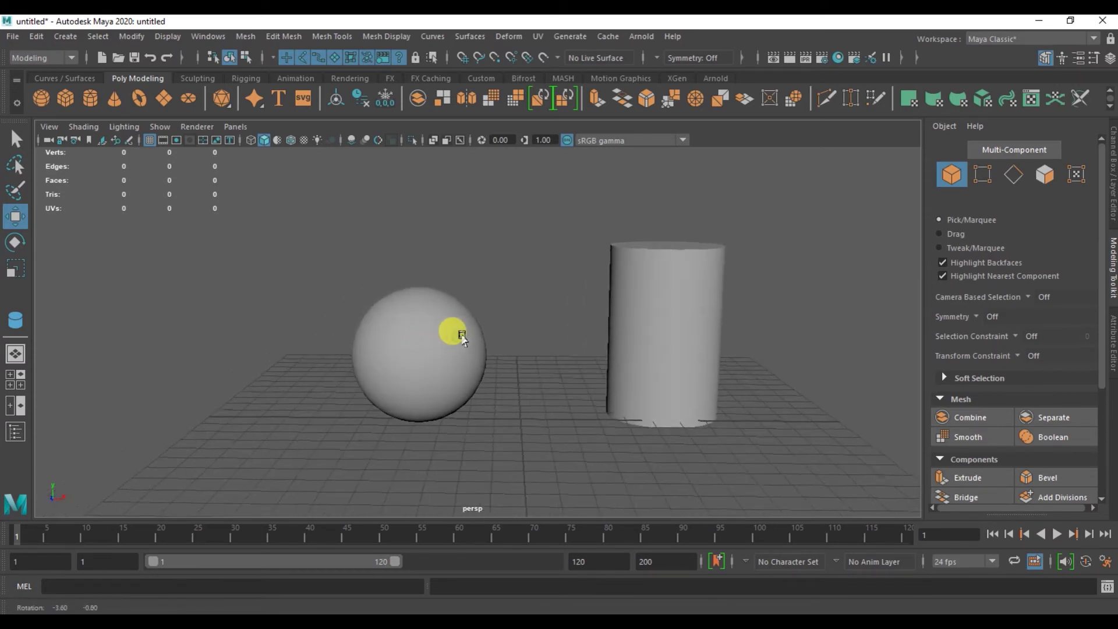
- Select nurbsSphere1 and zoom in close so the cylinder leaves the view
scroll(491, 339, "up", 3)
left_click(376, 377)
scroll(402, 384, "up", 2)
scroll(442, 373, "up", 1)
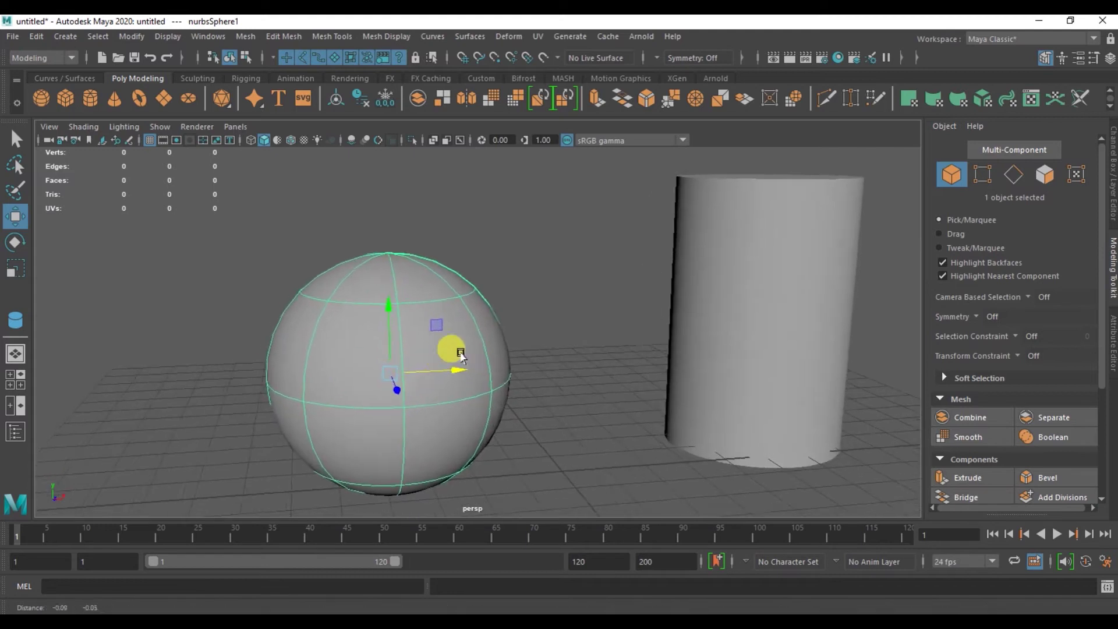
scroll(396, 349, "up", 1)
scroll(466, 396, "up", 3)
left_click_drag(476, 404, 449, 391, "alt")
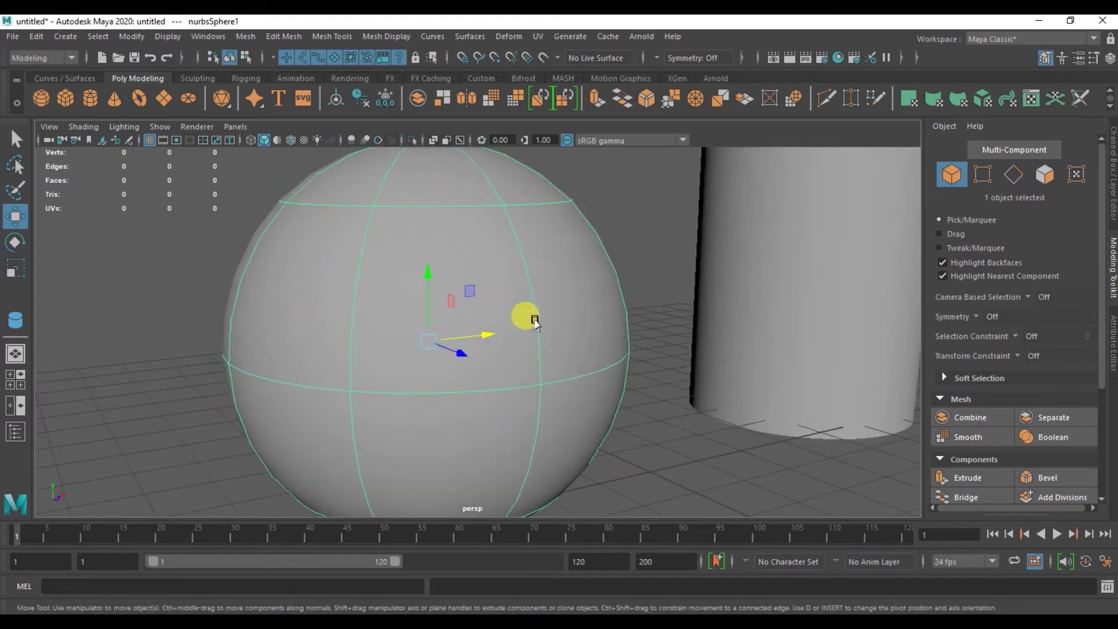
mouse_move(466, 364)
left_mouse_down("alt")
mouse_move(407, 364)
mouse_move(390, 389)
mouse_move(336, 400)
mouse_move(295, 382)
mouse_move(349, 395)
left_mouse_up("alt")
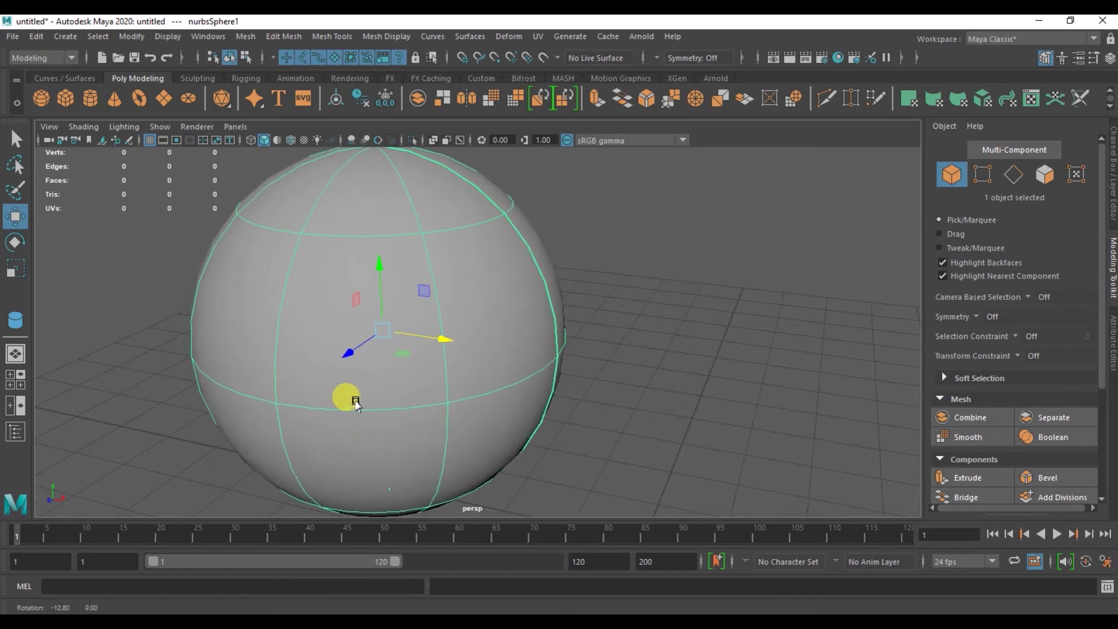
mouse_move(330, 392)
right_mouse_down("alt")
mouse_move(355, 382)
mouse_move(382, 399)
mouse_move(371, 398)
right_mouse_up("alt")
mouse_move(371, 398)
left_mouse_down("alt")
mouse_move(282, 392)
mouse_move(407, 403)
mouse_move(444, 424)
mouse_move(409, 413)
mouse_move(431, 417)
left_mouse_up("alt")
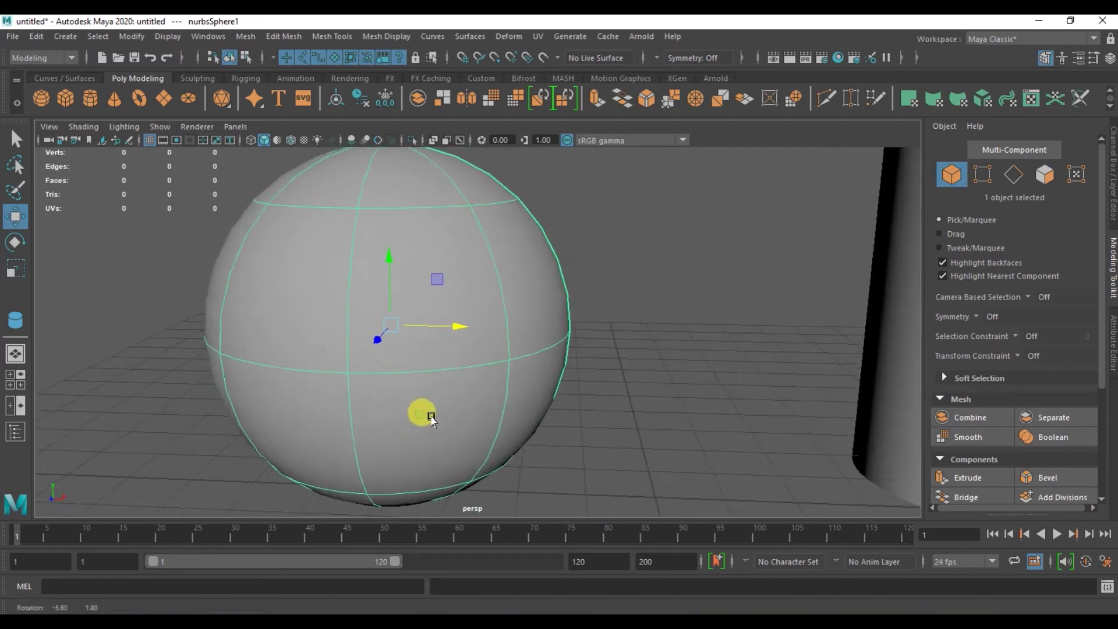
right_click_drag(431, 417, 414, 407, "alt")
- Choose Control Vertex from nurbsSphere1's right-click marking menu
right_click(408, 272)
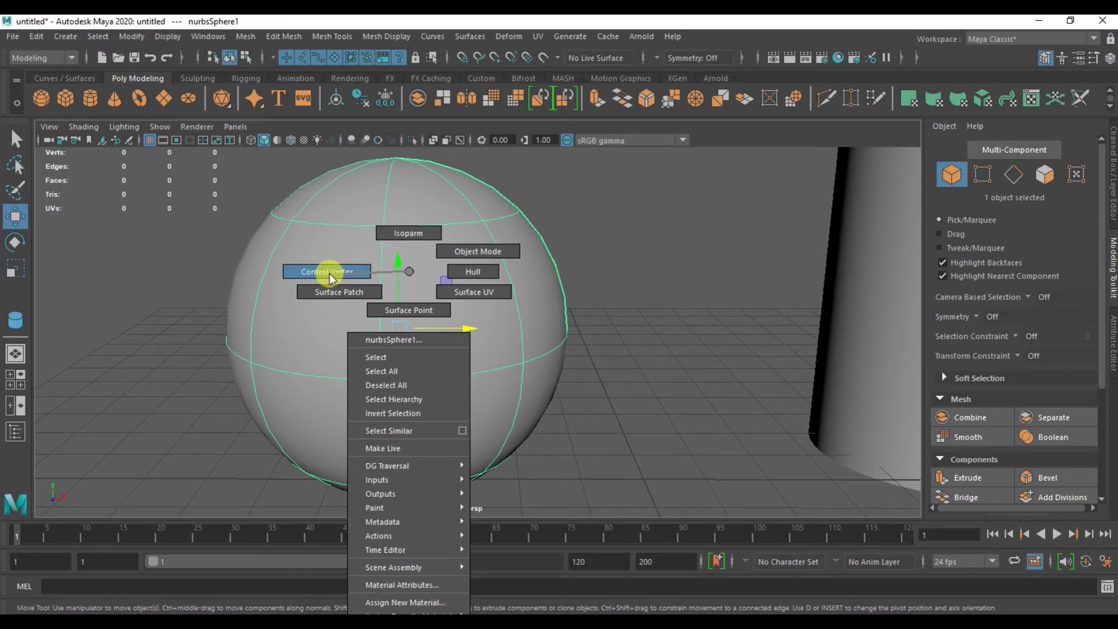
right_click_drag(330, 279, 330, 274)
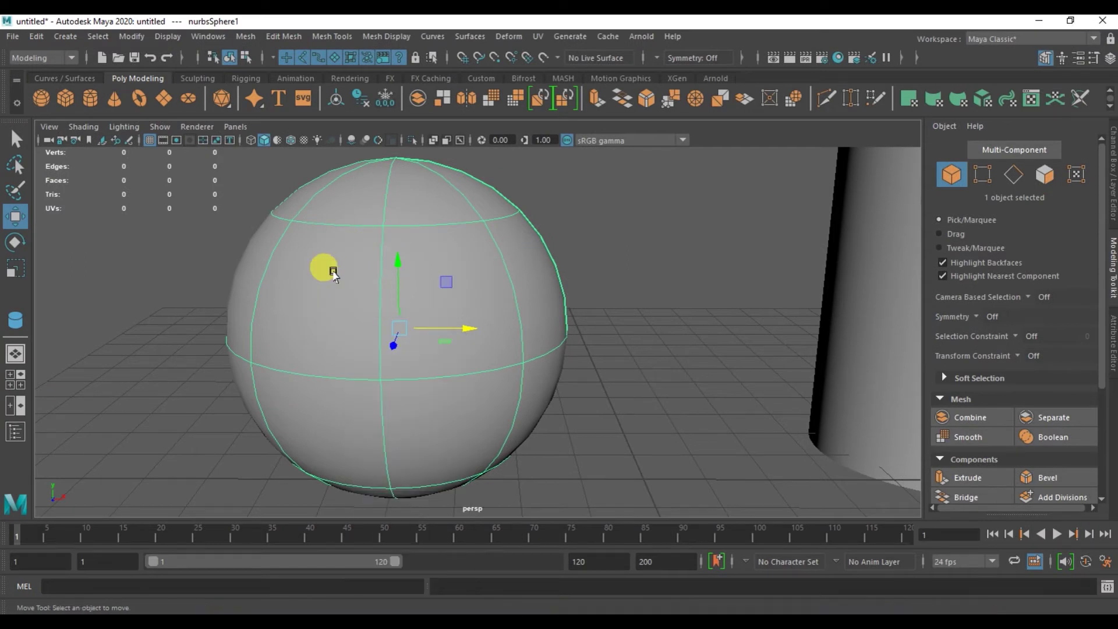
- Look down onto the sphere's top and marquee-select its top ring of CVs
middle_click_drag(365, 266, 379, 319, "alt")
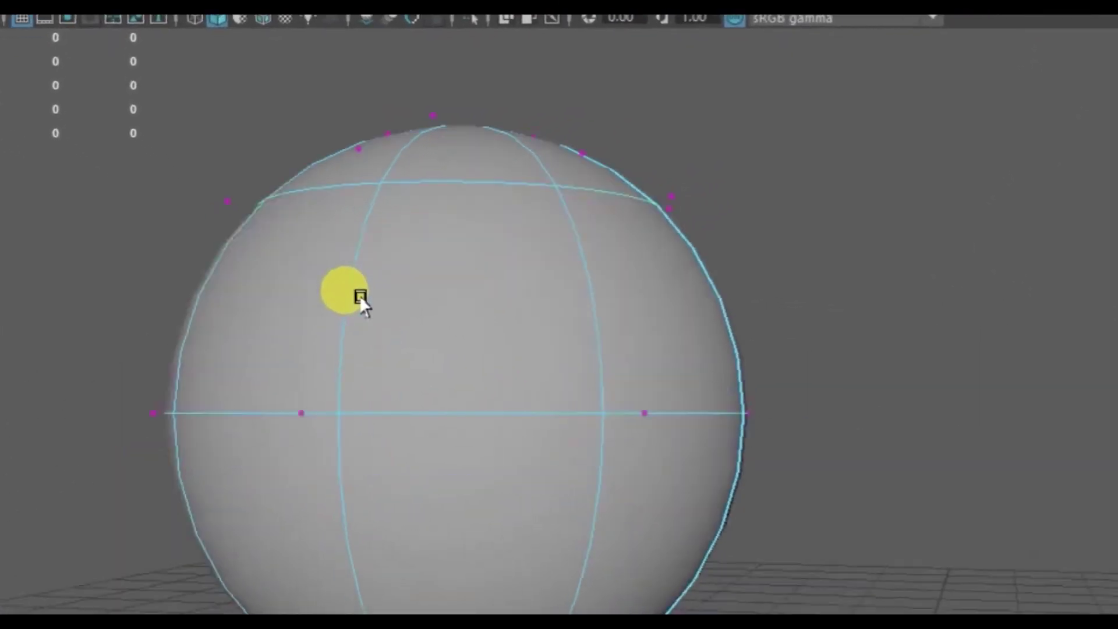
mouse_move(370, 326)
left_mouse_down("alt")
mouse_move(312, 352)
mouse_move(437, 361)
left_mouse_up("alt")
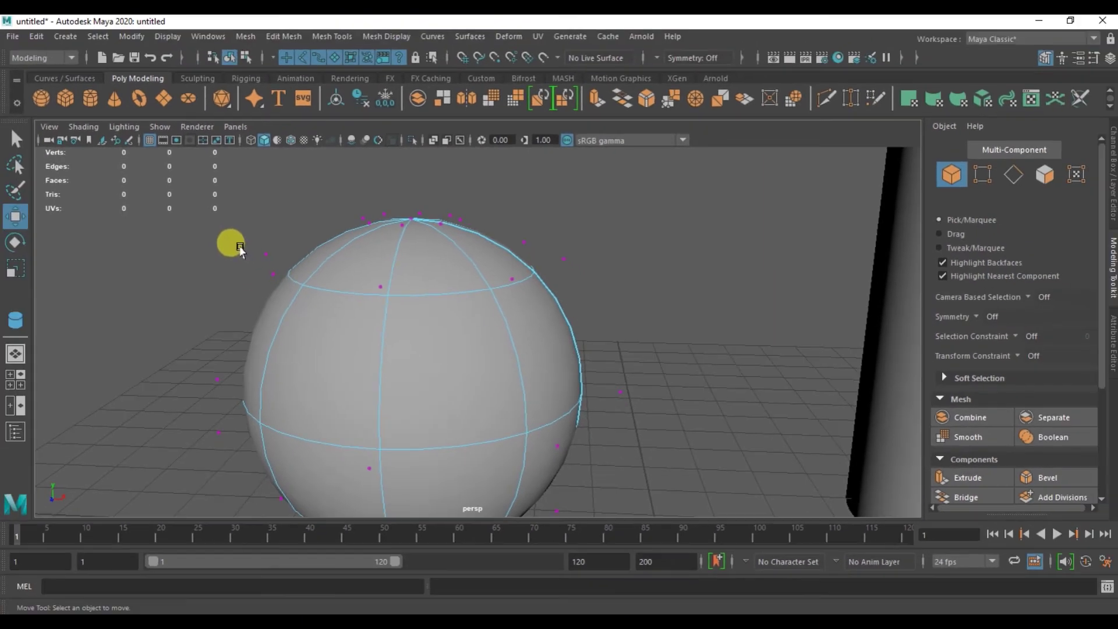
mouse_move(243, 246)
left_mouse_down()
mouse_move(272, 269)
mouse_move(277, 306)
mouse_move(279, 295)
left_mouse_up()
mouse_move(193, 203)
left_mouse_down()
mouse_move(356, 262)
mouse_move(569, 300)
mouse_move(548, 294)
left_mouse_up()
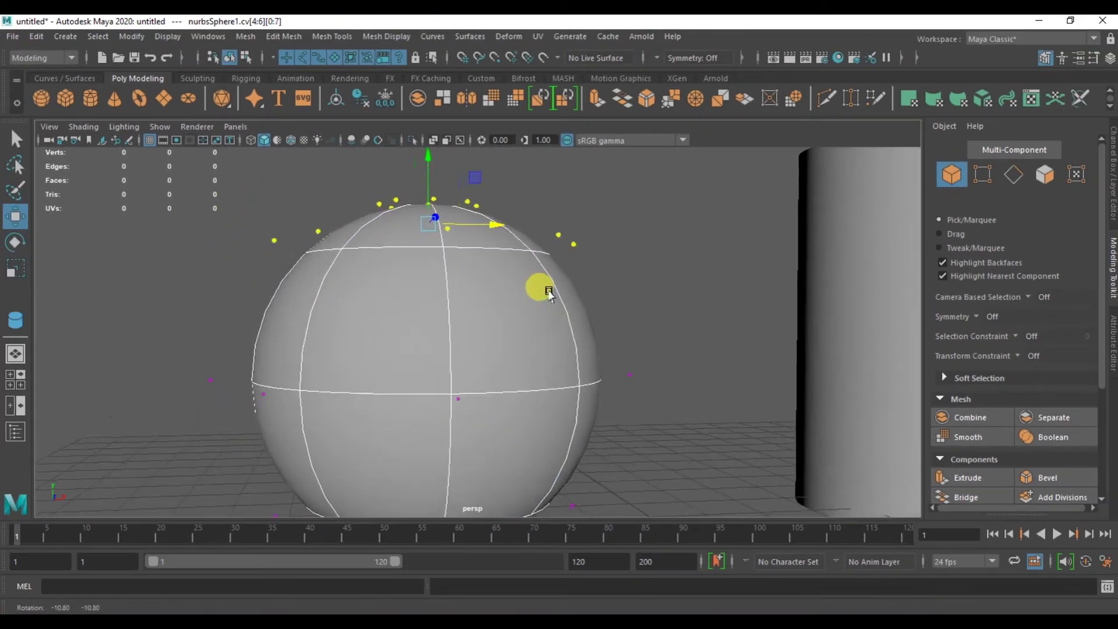